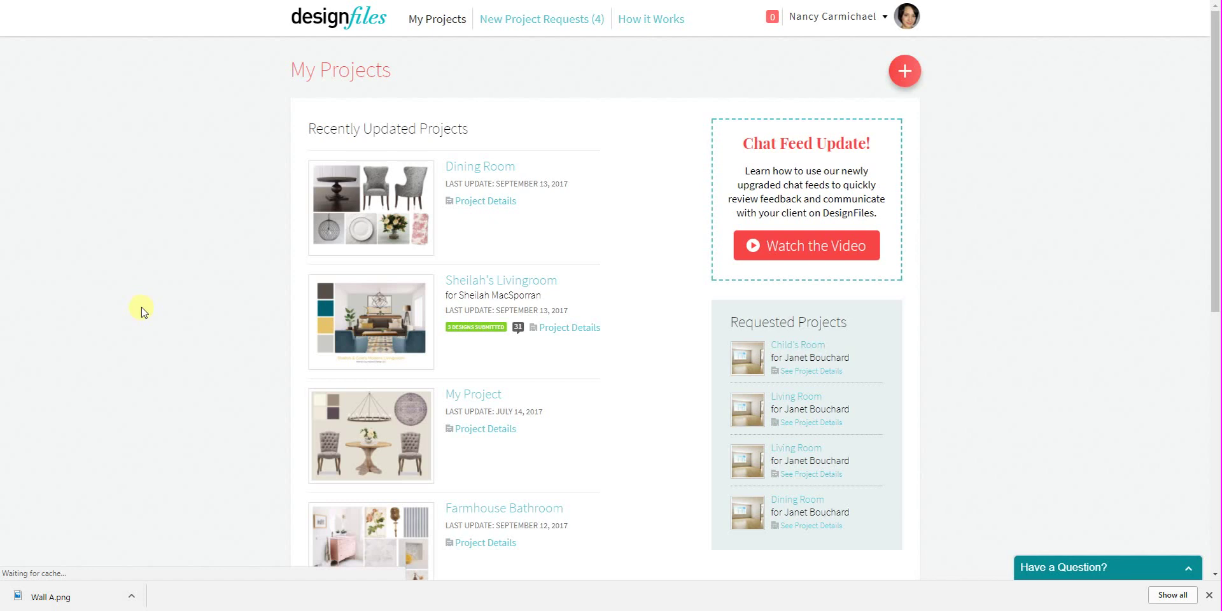
- Start a new DesignFiles project and mark Living Room as the client's room in its project details
click(904, 70)
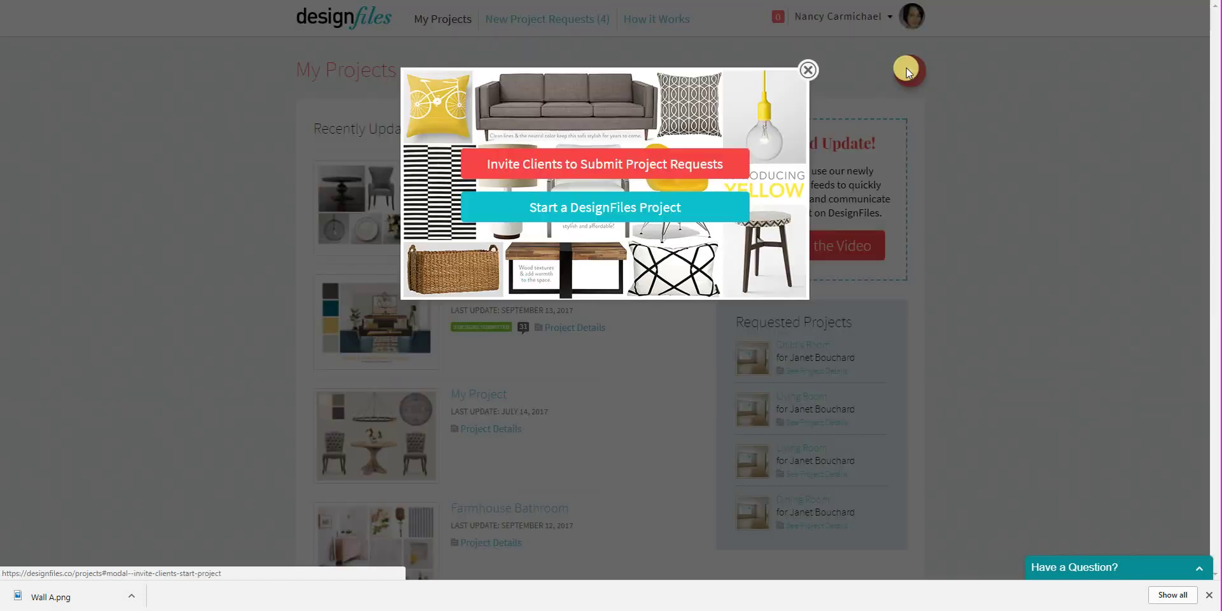
click(612, 209)
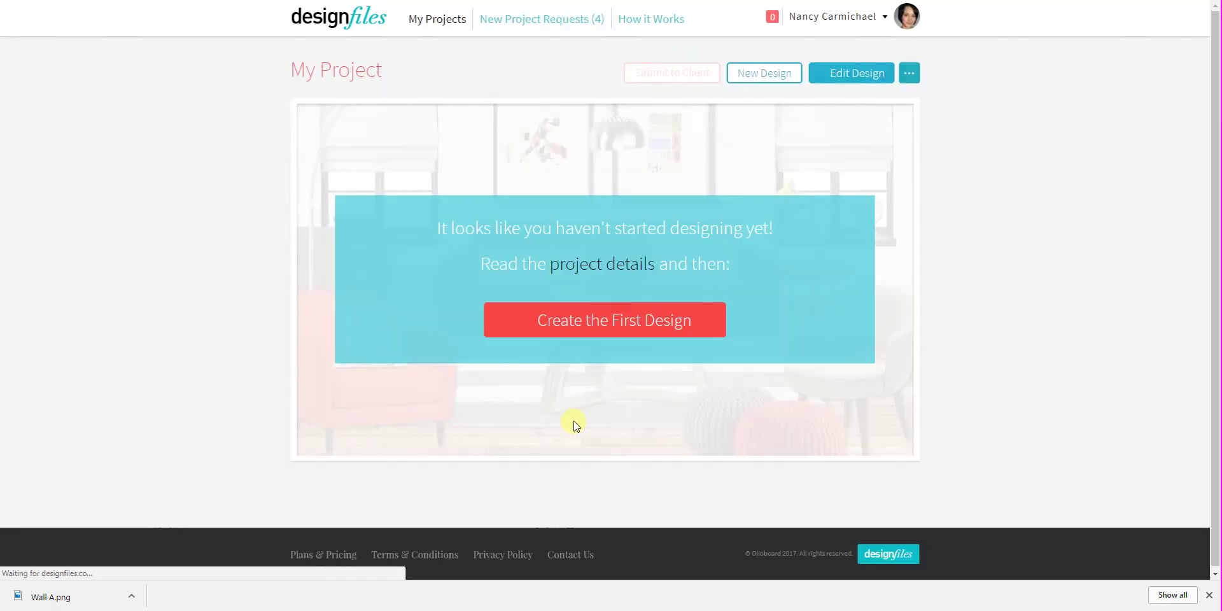
click(618, 264)
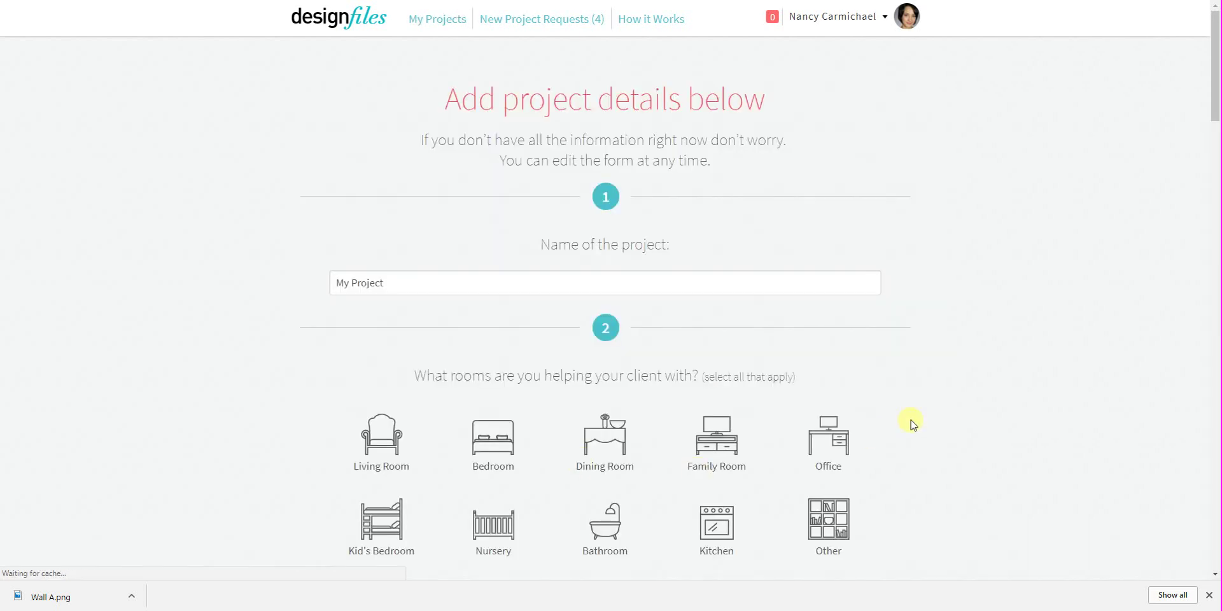
click(393, 434)
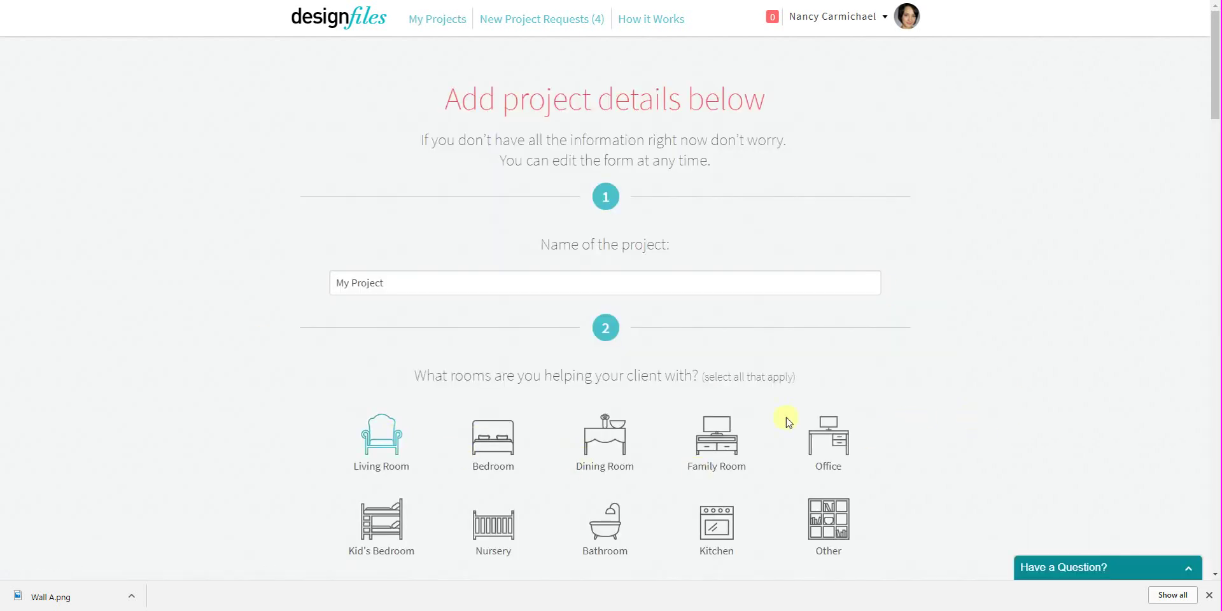
- Upload the Wall-B image to the project details as a picture of the client's space
scroll(971, 354, down, 20)
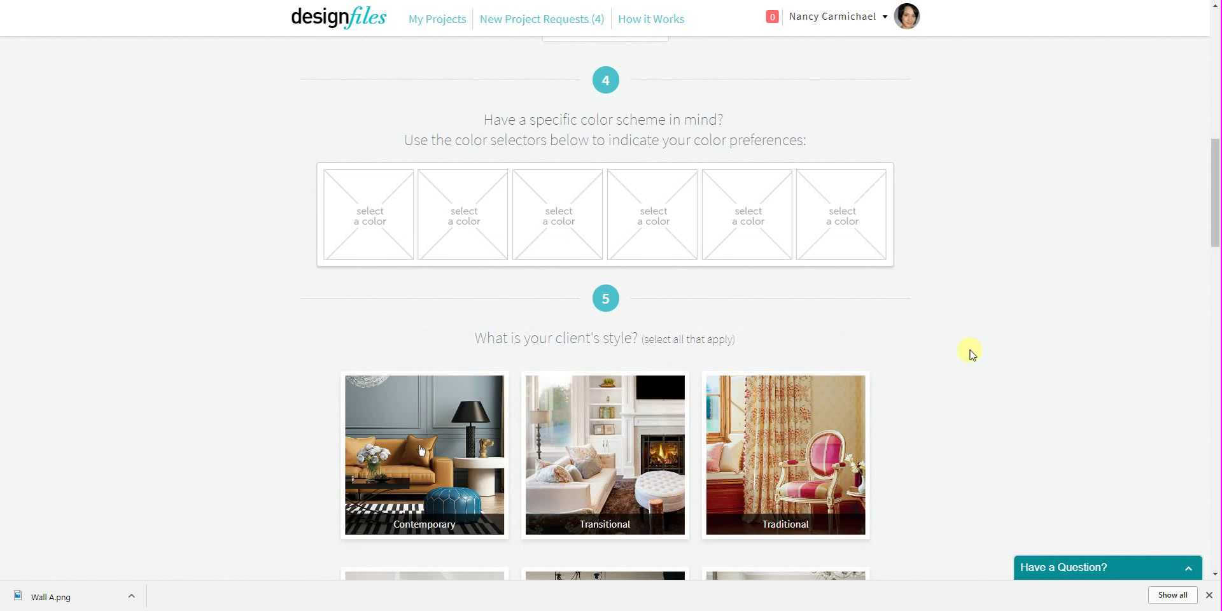
scroll(972, 354, down, 5)
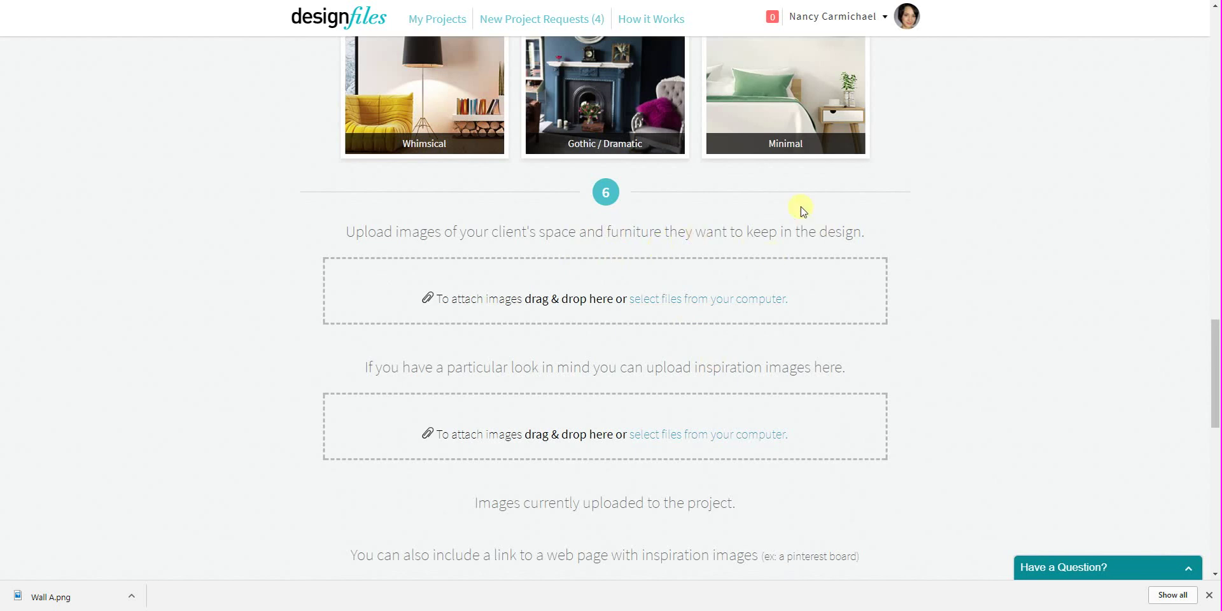
click(681, 304)
click(288, 47)
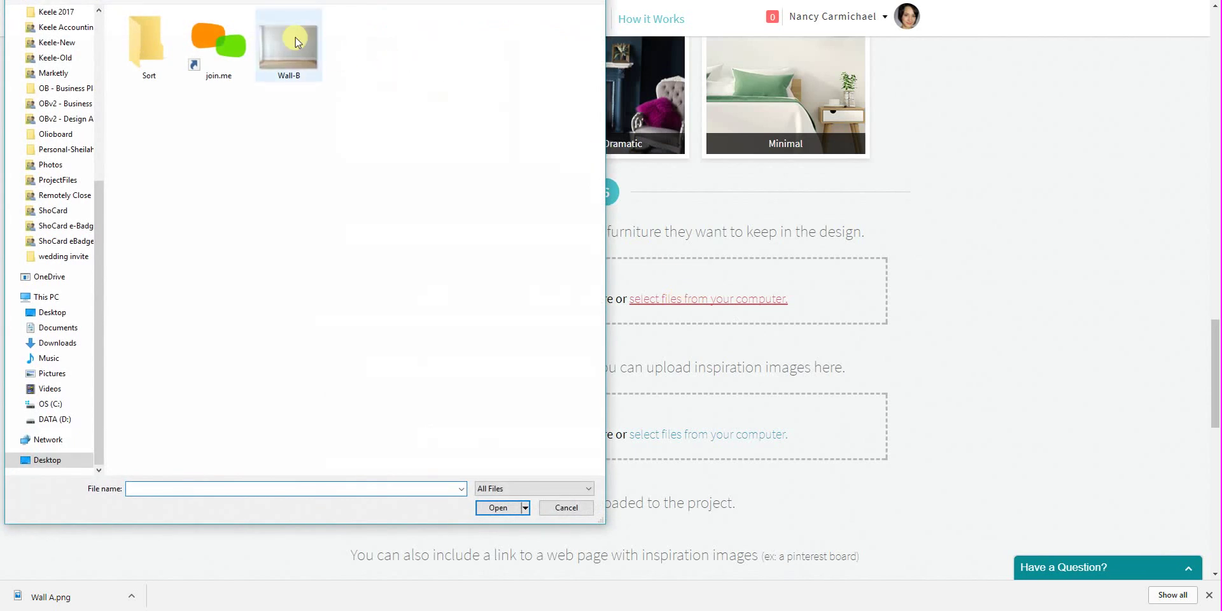
click(498, 513)
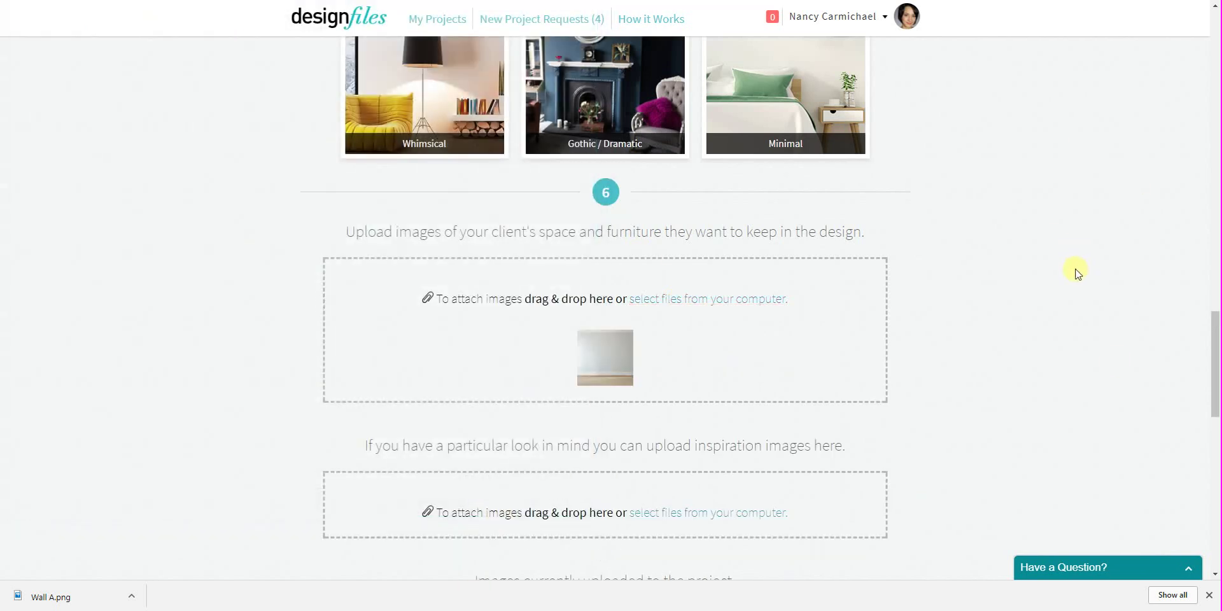
- Save the project details and create the project's first design
scroll(963, 338, down, 10)
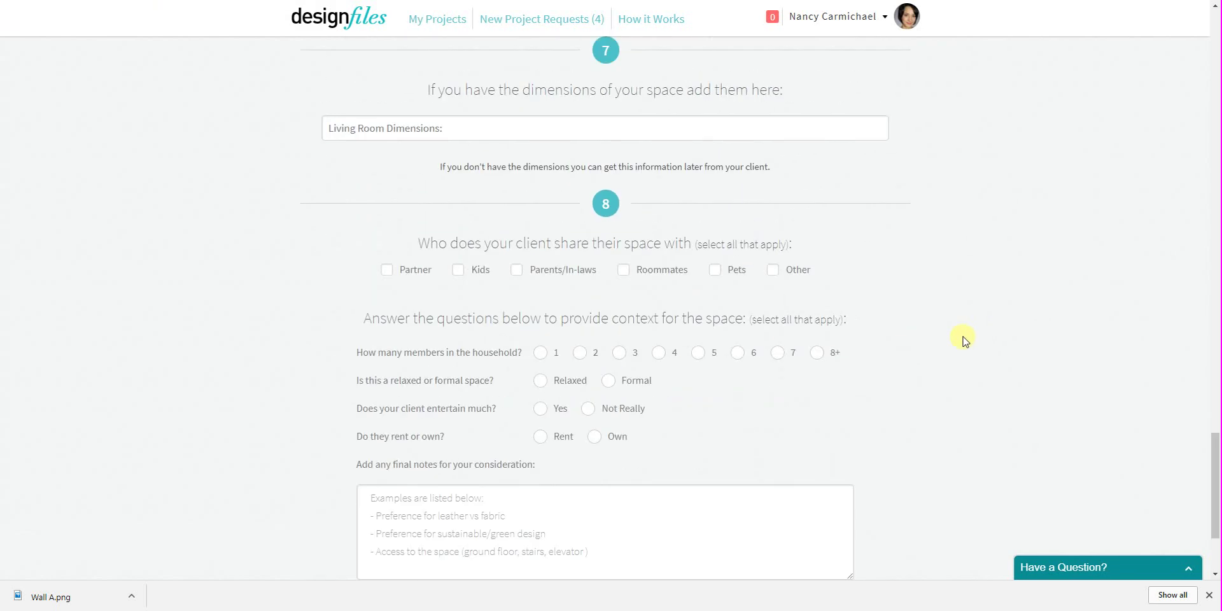
scroll(963, 338, down, 2)
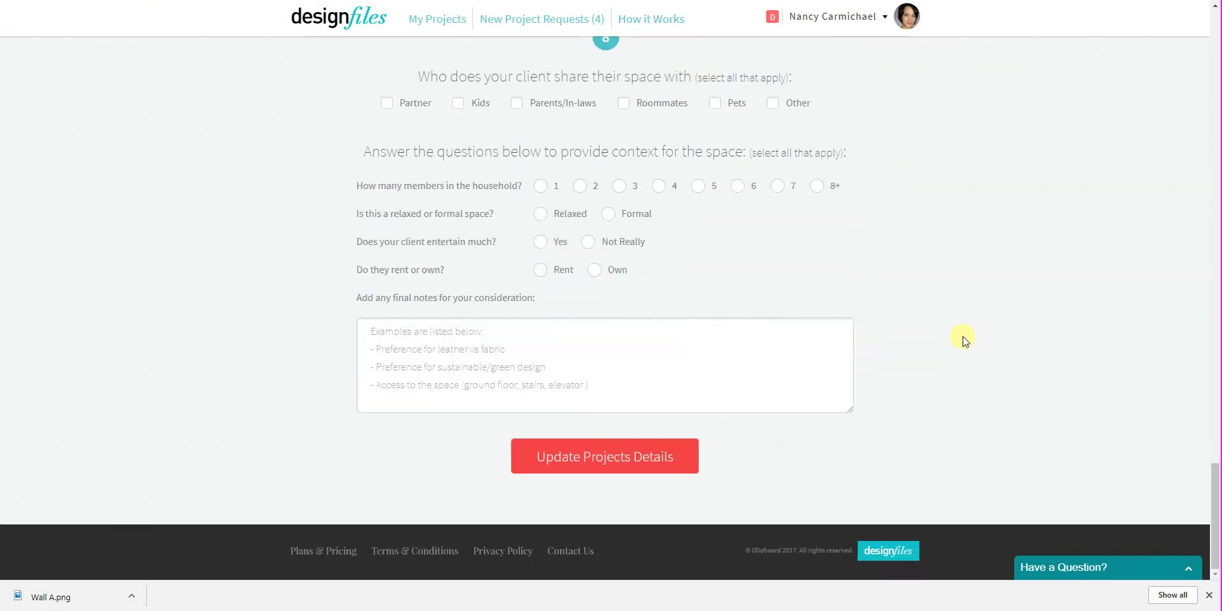
click(645, 459)
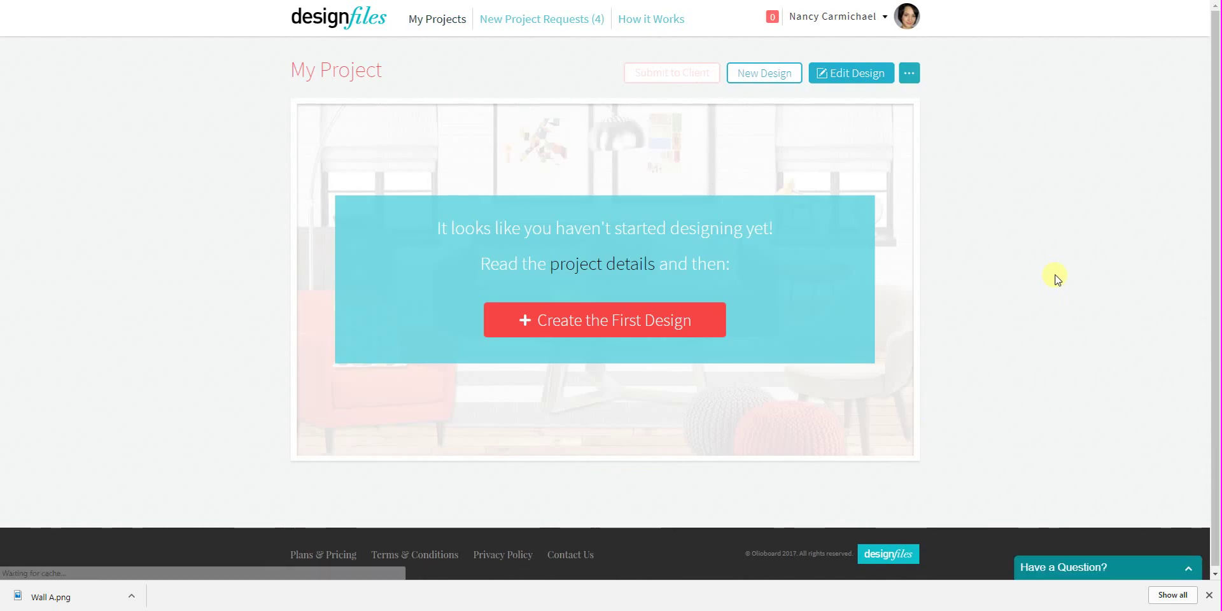
click(610, 317)
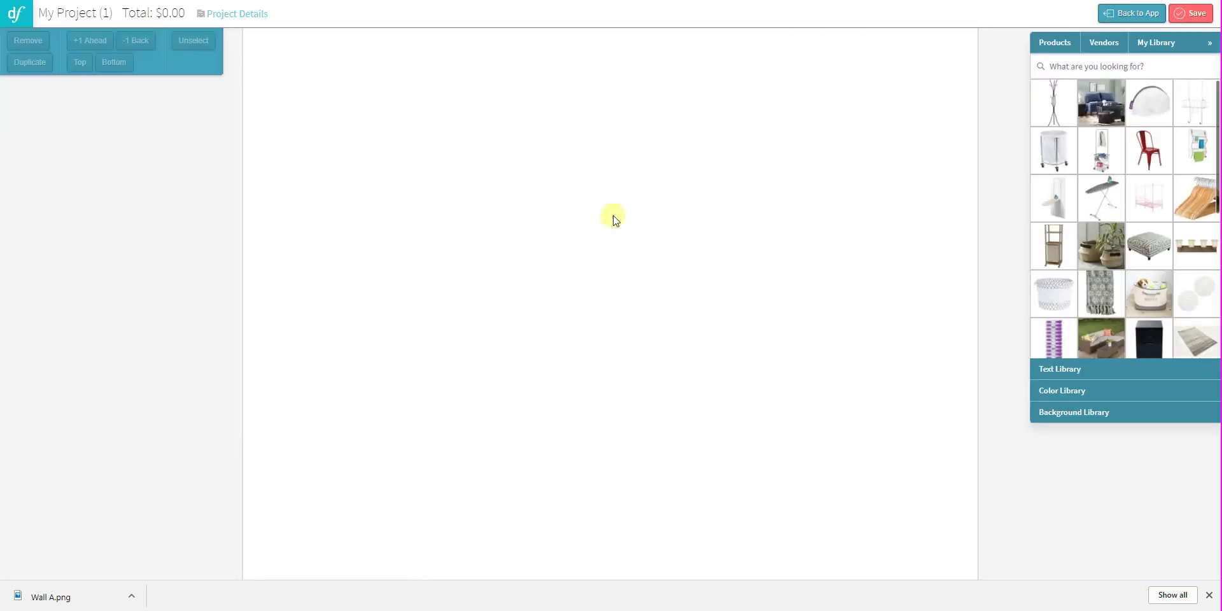
- Place the uploaded wall photo from the project items on the canvas, shrink it slightly and centre it
click(1149, 43)
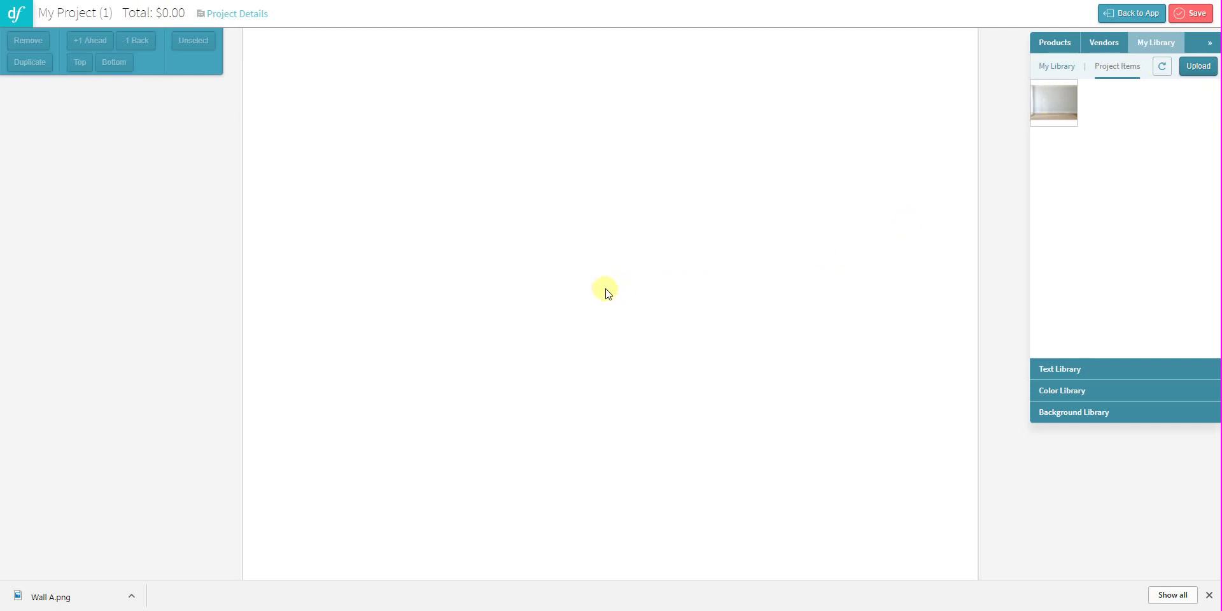
drag(1055, 103, 585, 304)
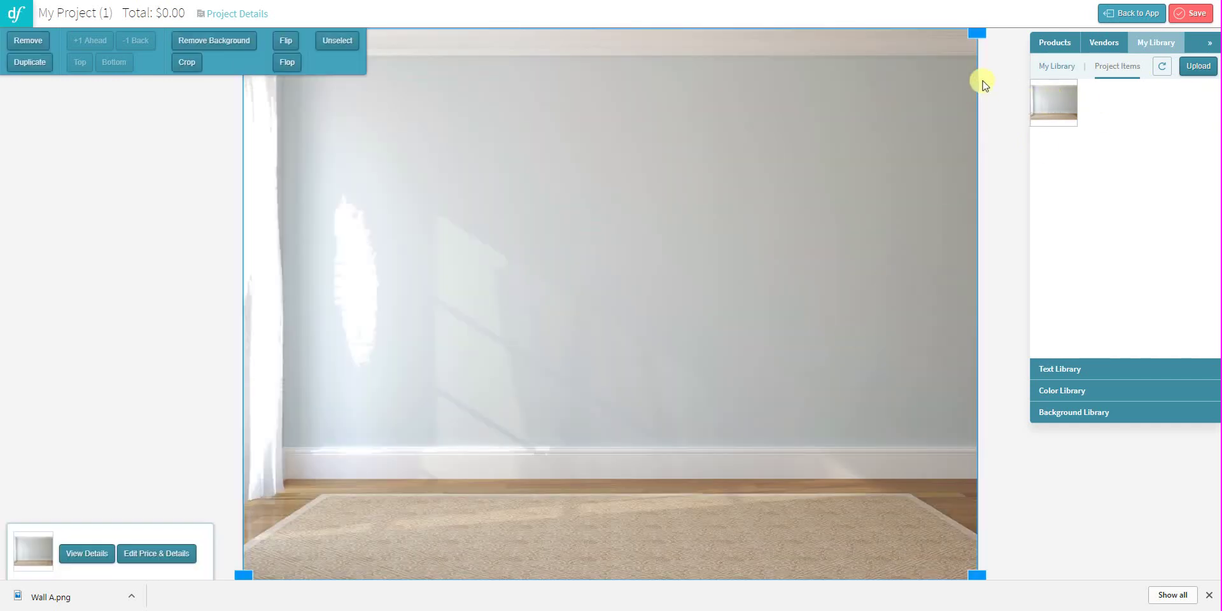
drag(972, 33, 912, 87)
drag(818, 219, 826, 210)
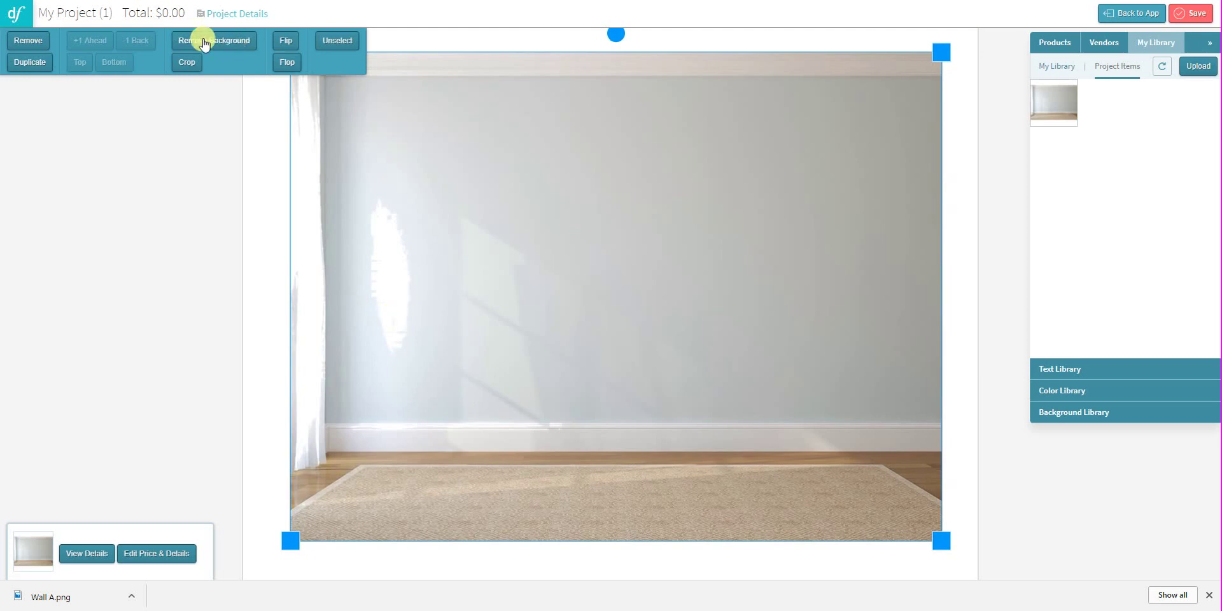
- Set the wall photo's background removal colour range to 0 and save it
click(234, 45)
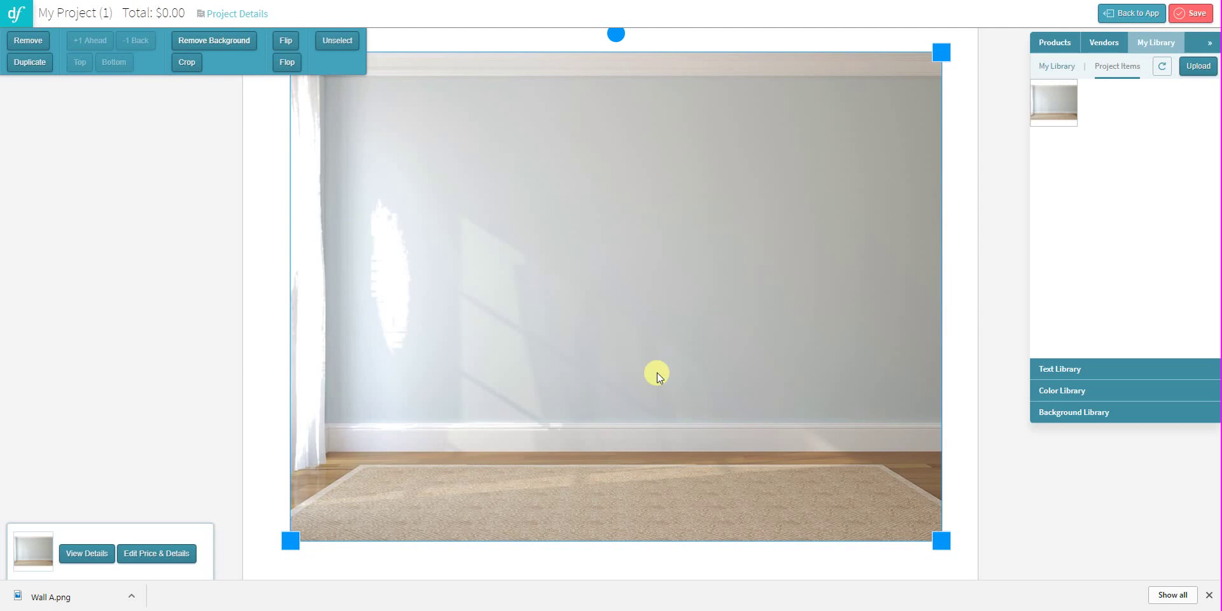
drag(698, 137, 645, 141)
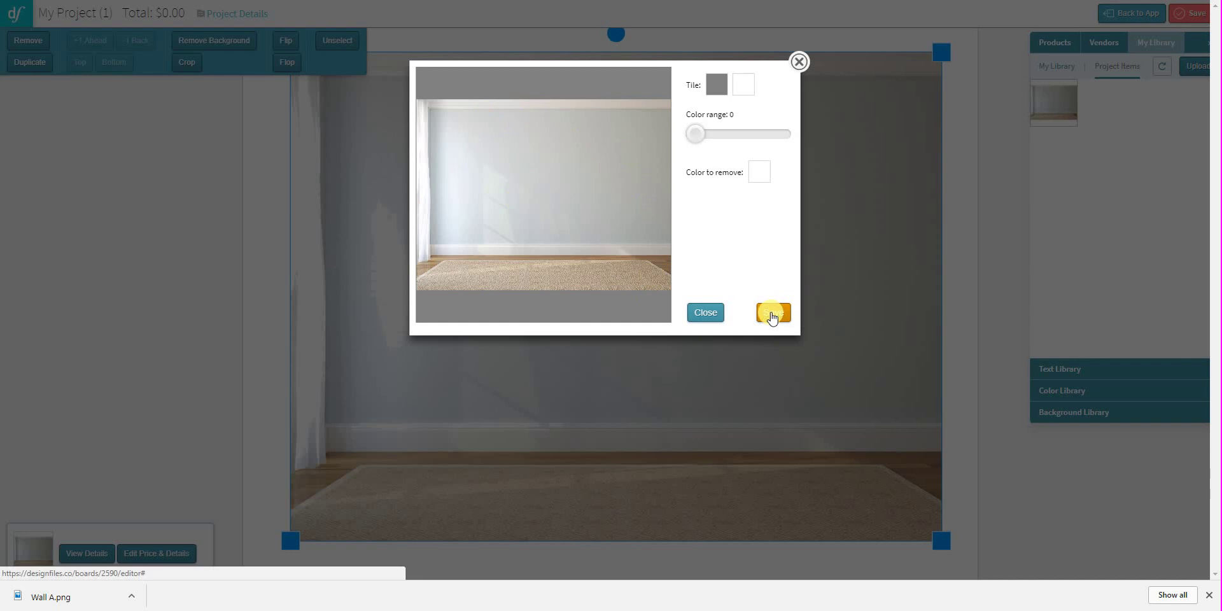
click(773, 313)
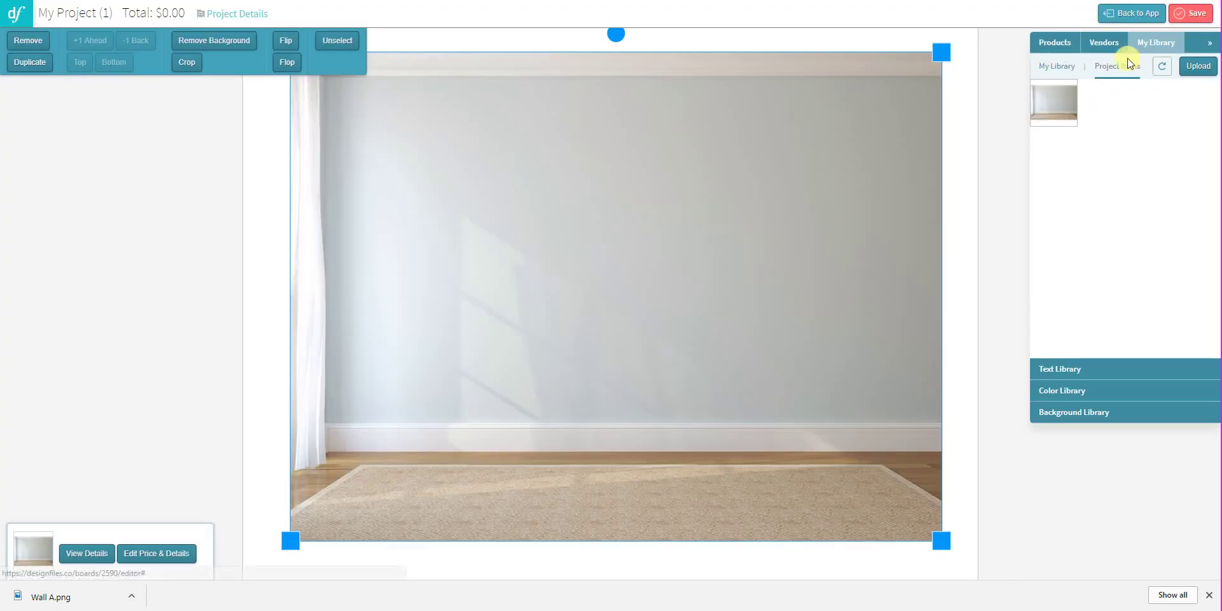
- Add the grey Rochelle Mid-Century Modern Sofa from the personal library, scale it down and stand it on the rug against the wall
click(1062, 68)
drag(1149, 293, 670, 285)
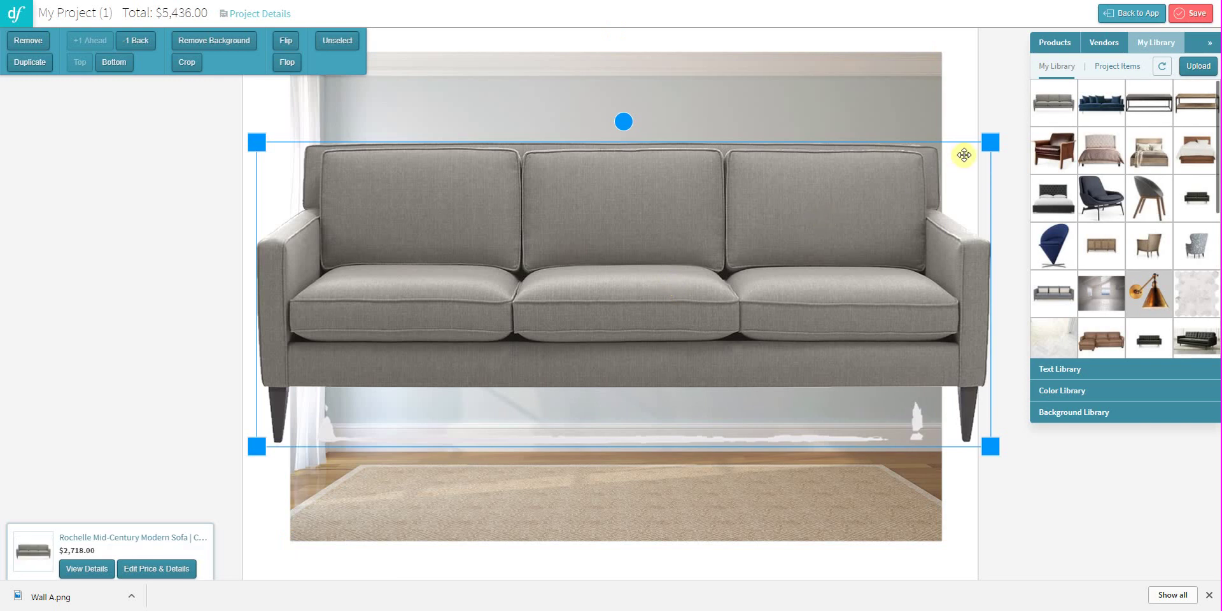
drag(990, 142, 916, 173)
drag(652, 268, 660, 363)
drag(886, 291, 859, 297)
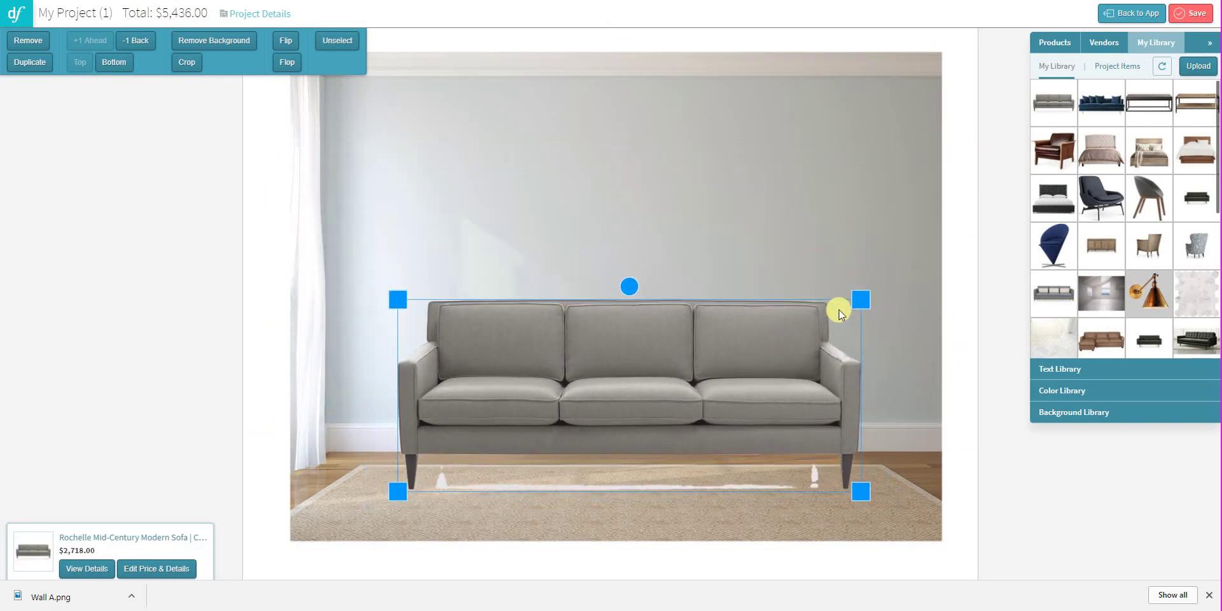
drag(592, 395, 593, 395)
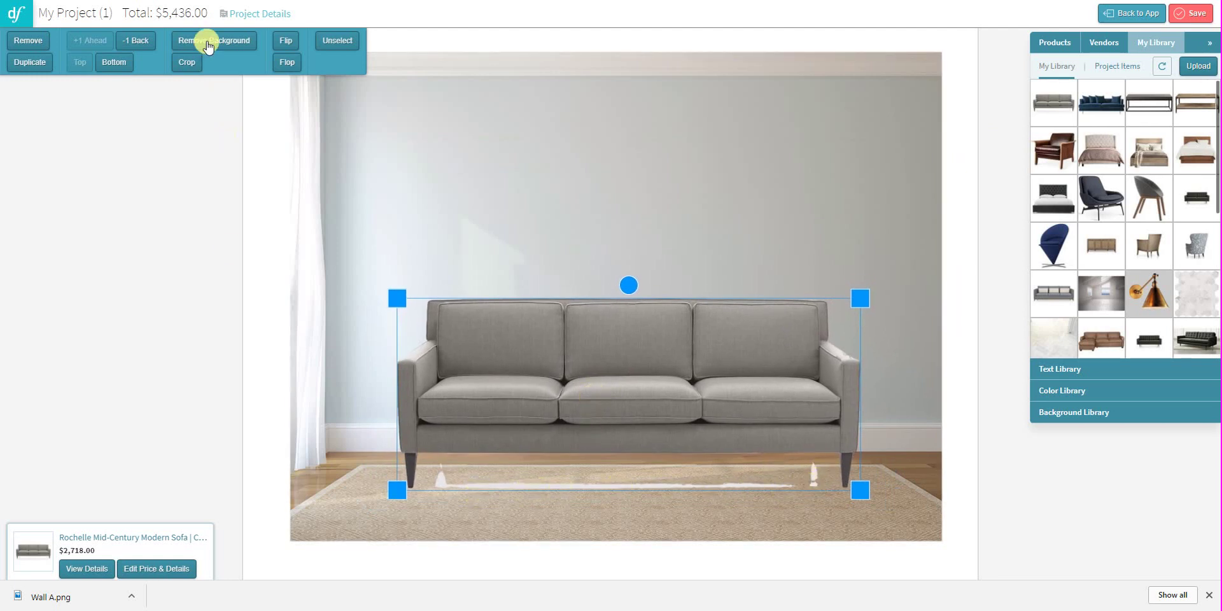
- Raise the sofa's background removal colour range to 30 and save it
click(216, 42)
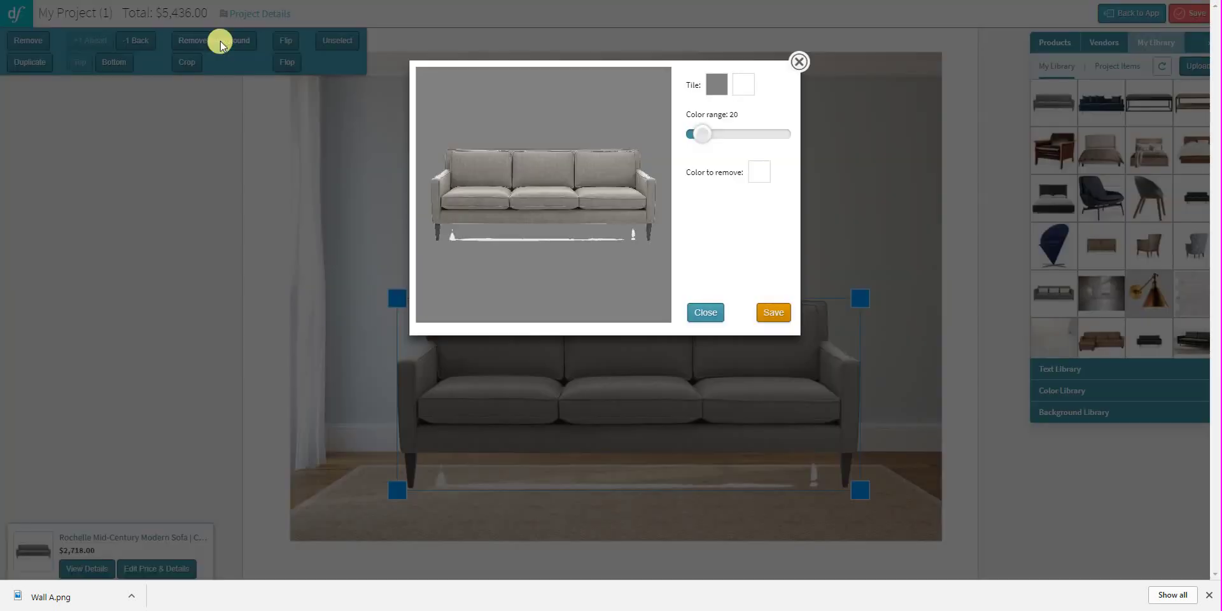
drag(704, 140, 707, 139)
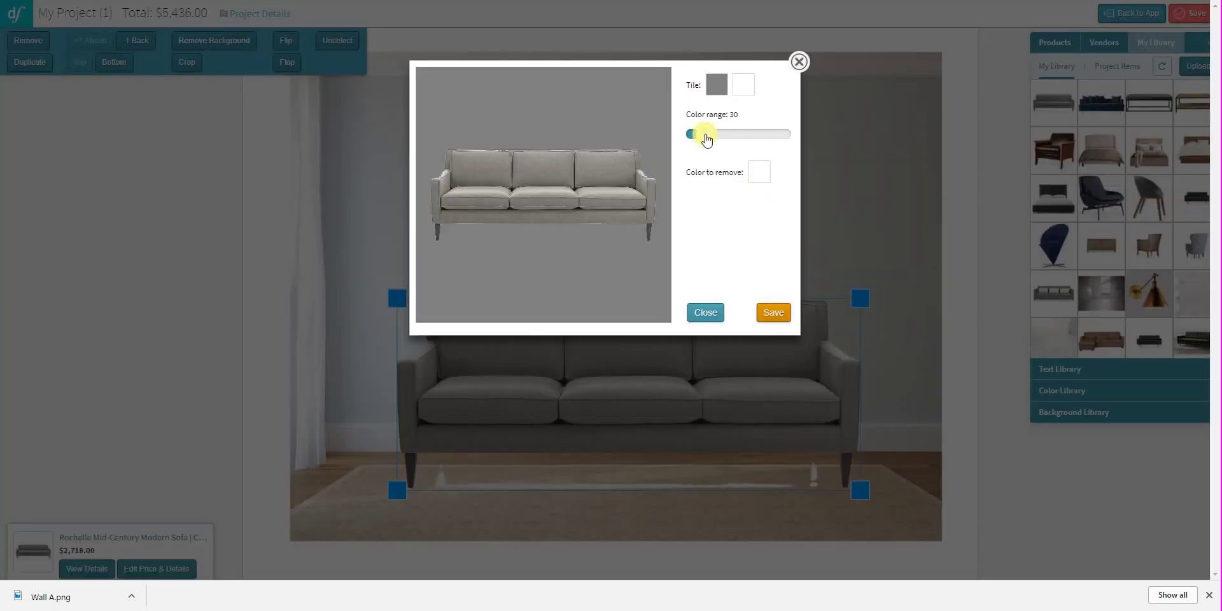
click(775, 315)
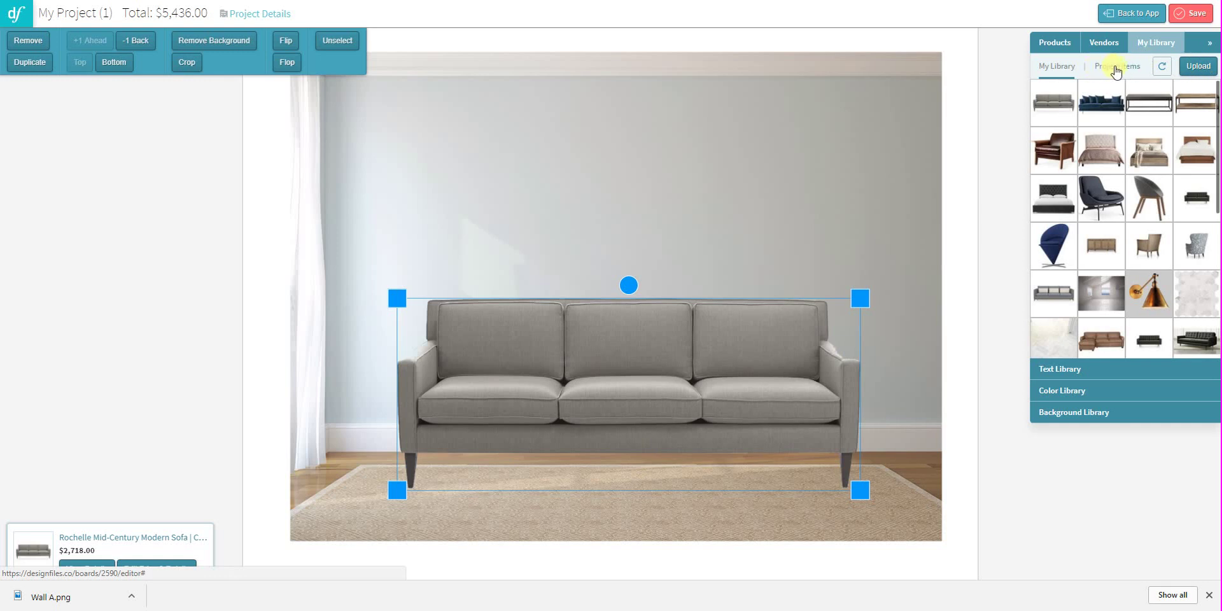
- Upload the Wall-B image file from the computer to the project items
click(1107, 70)
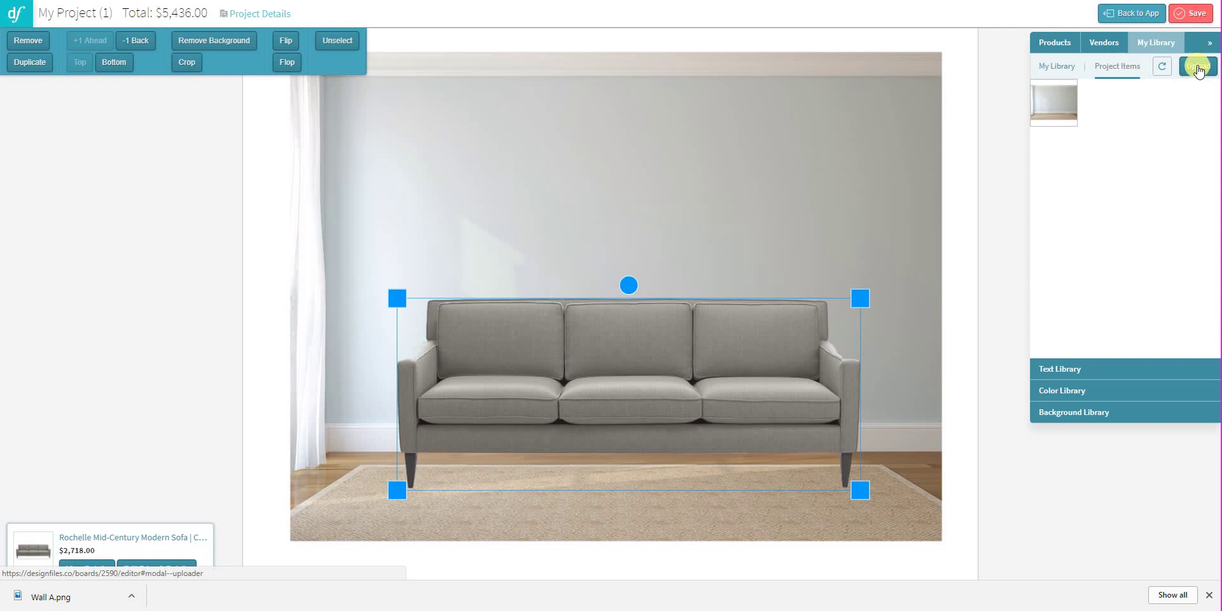
click(1199, 67)
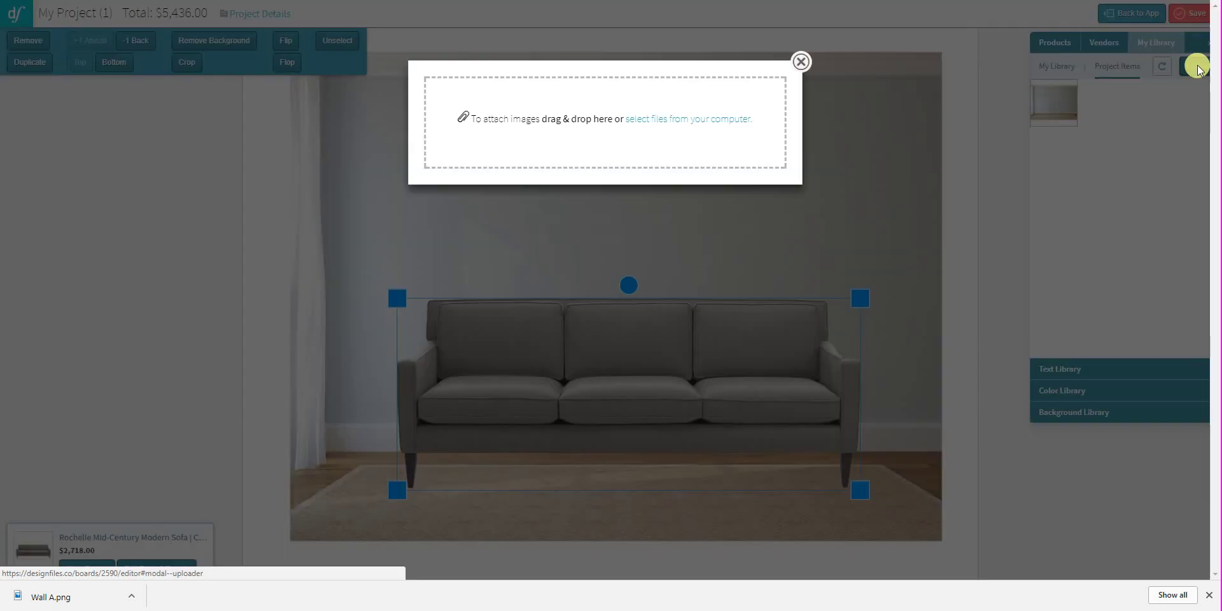
click(667, 119)
click(288, 44)
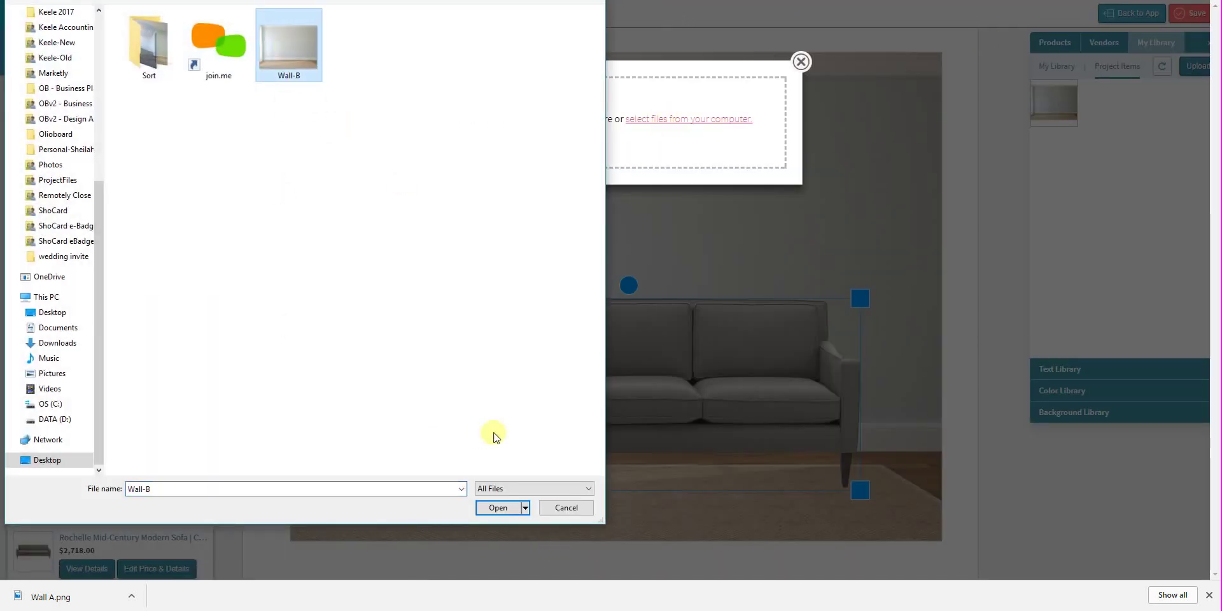
click(498, 508)
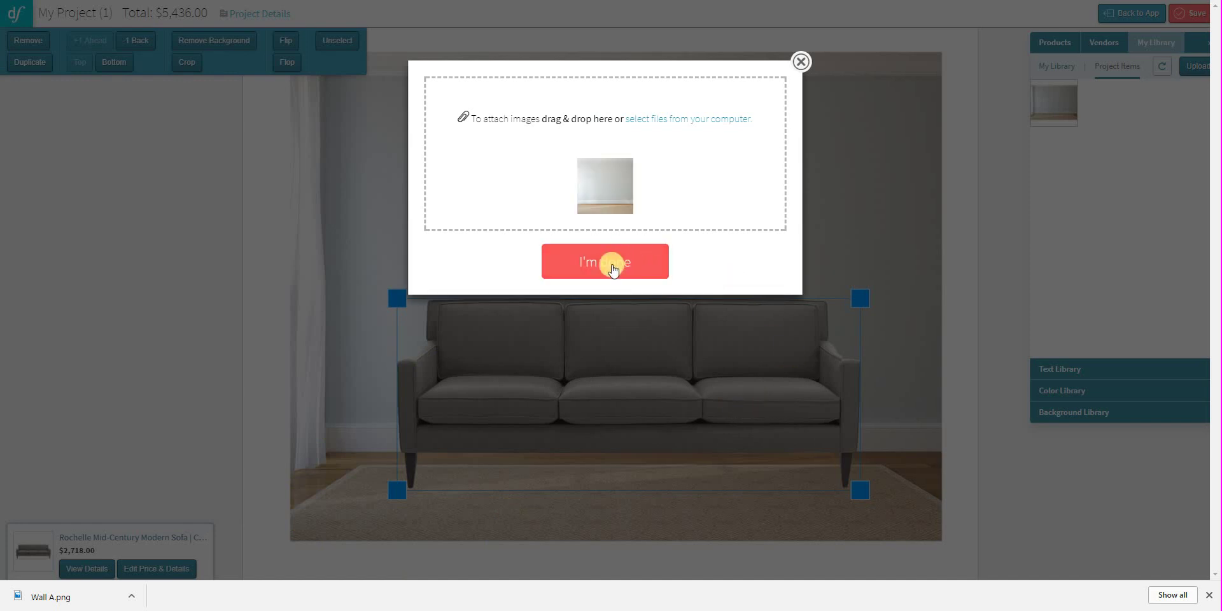
- Finish the upload by titling the image "Wall B" and saving its details to My Project
click(613, 268)
click(490, 210)
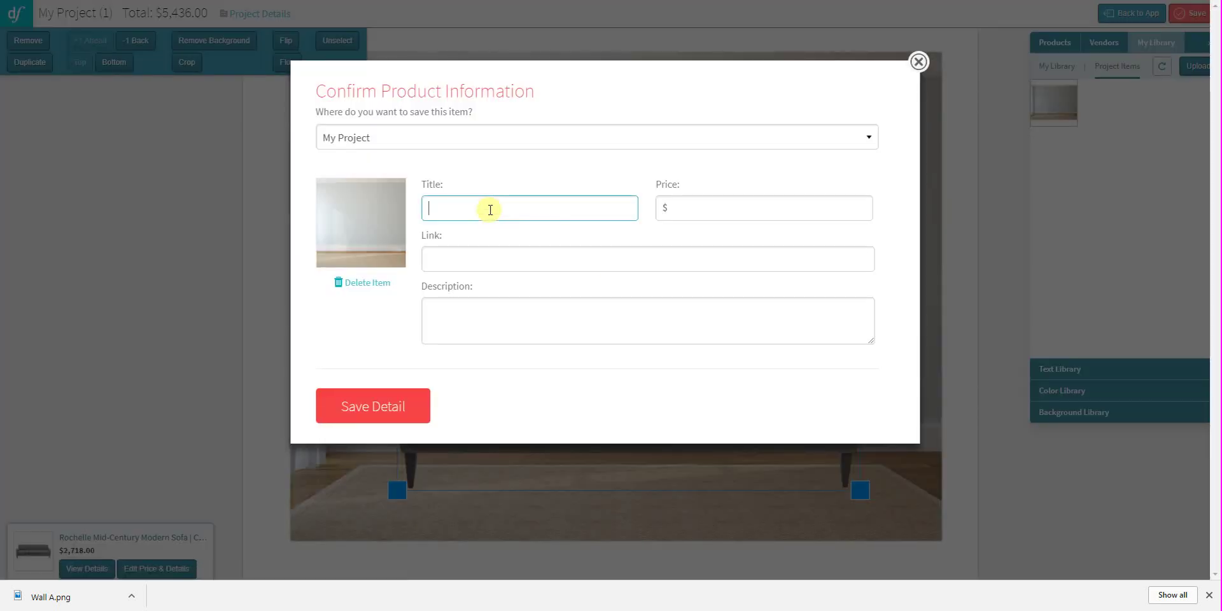
text(Wall B)
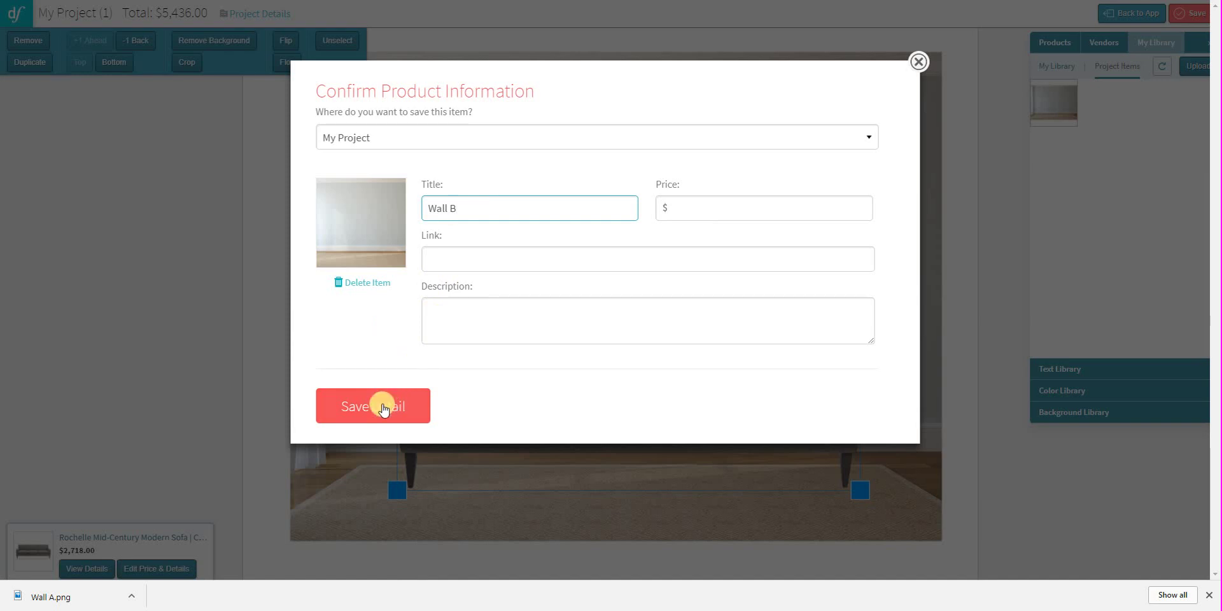
click(383, 409)
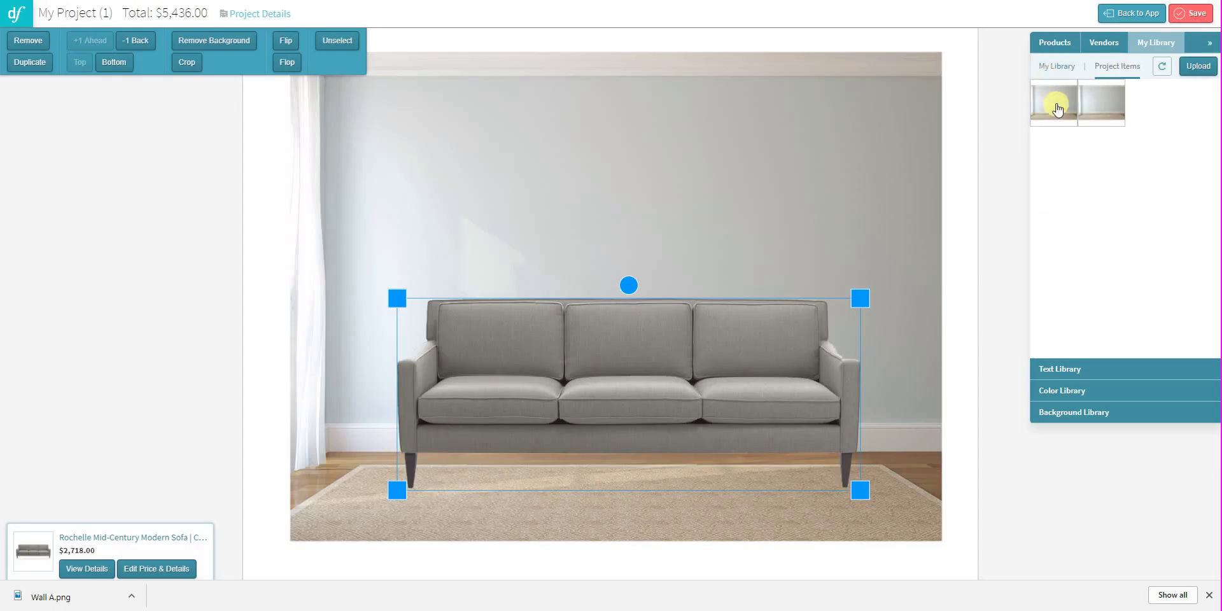
drag(1057, 108, 936, 74)
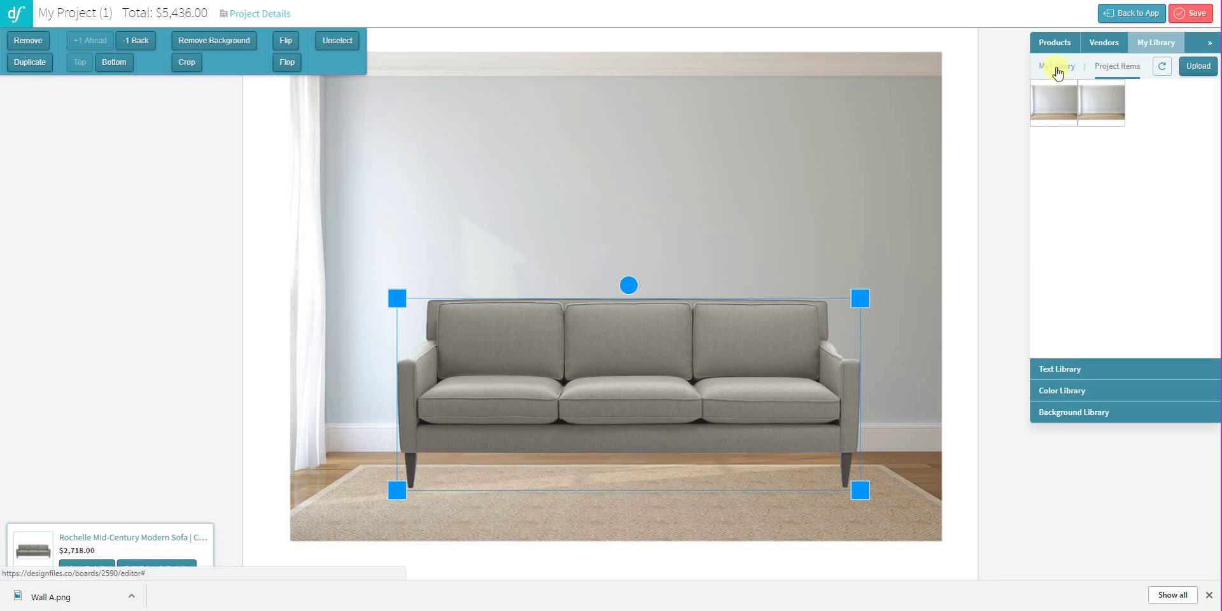
- Add the wood-topped coffee table with dark legs from the personal library, scale it down and centre it in front of the sofa
click(1055, 70)
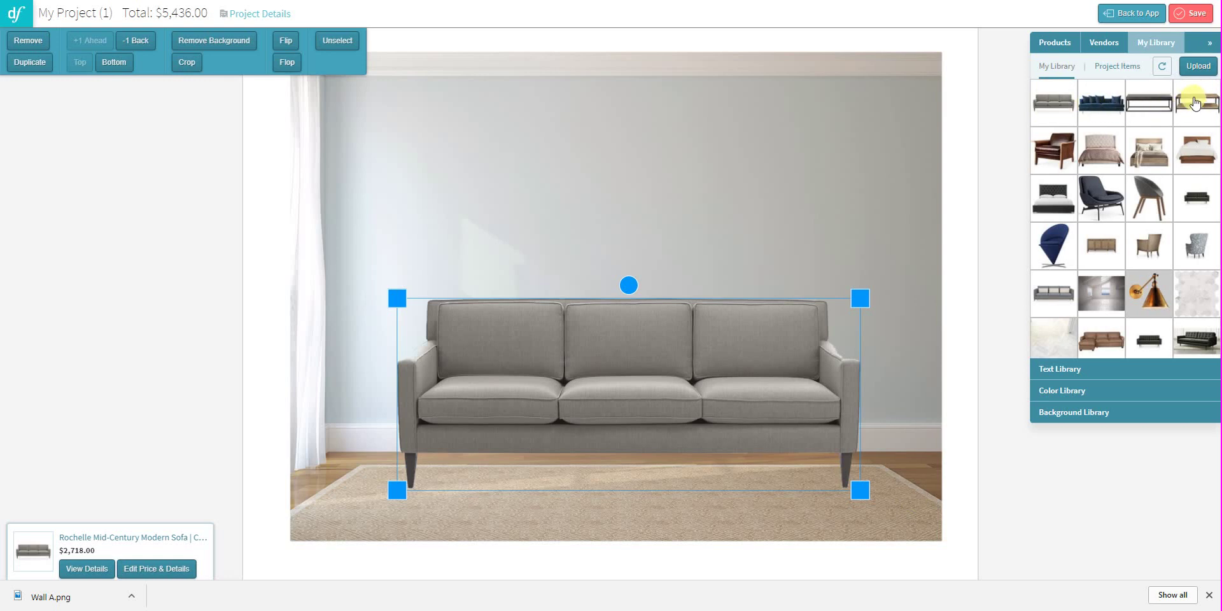
drag(1191, 104, 650, 383)
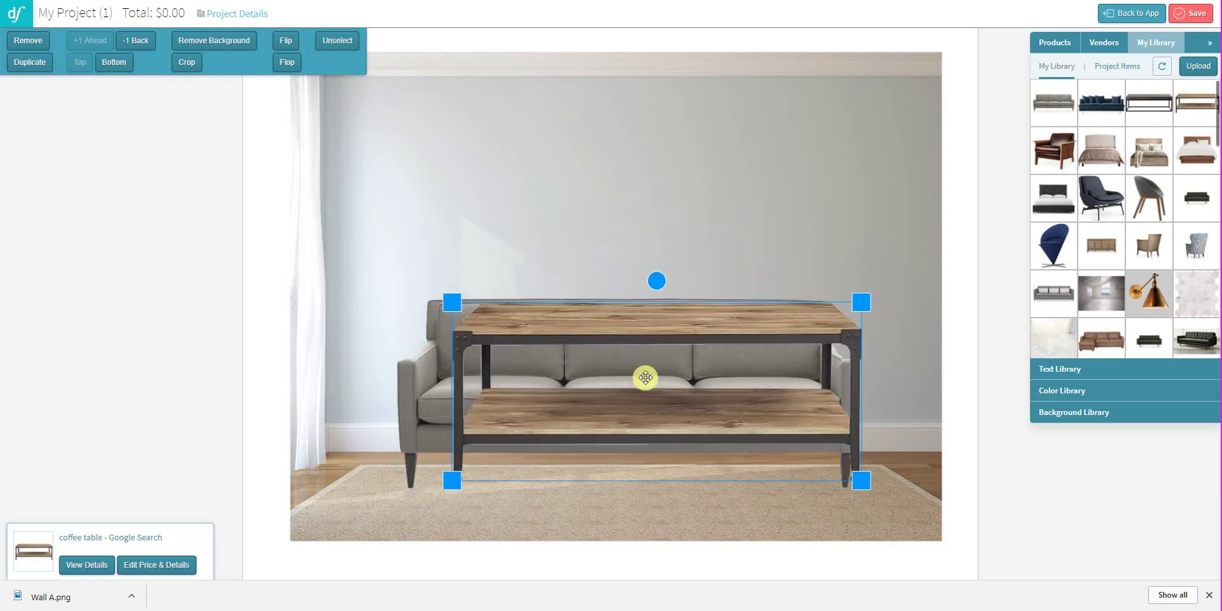
drag(709, 323, 692, 393)
drag(849, 362, 798, 394)
drag(686, 404, 669, 425)
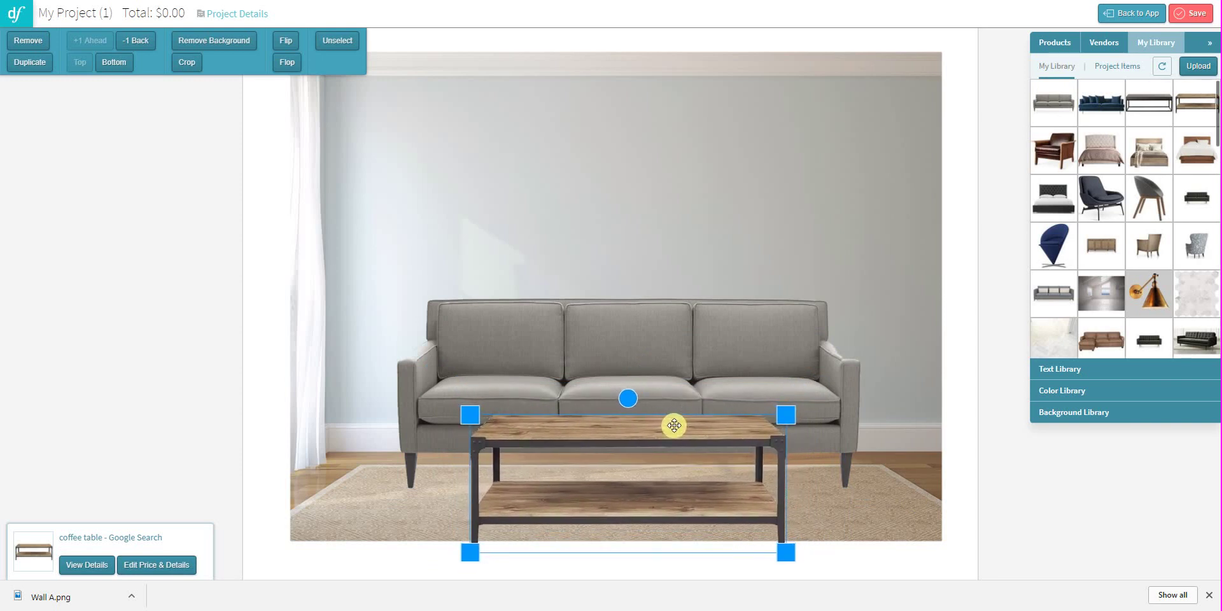
drag(674, 425, 681, 425)
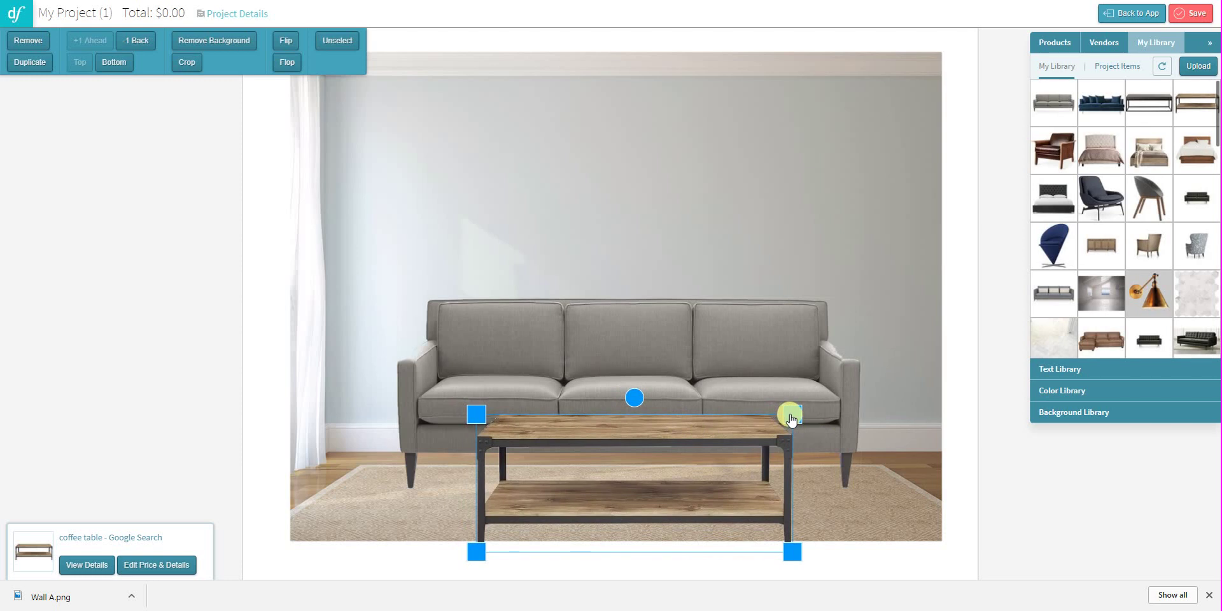
drag(791, 414, 713, 434)
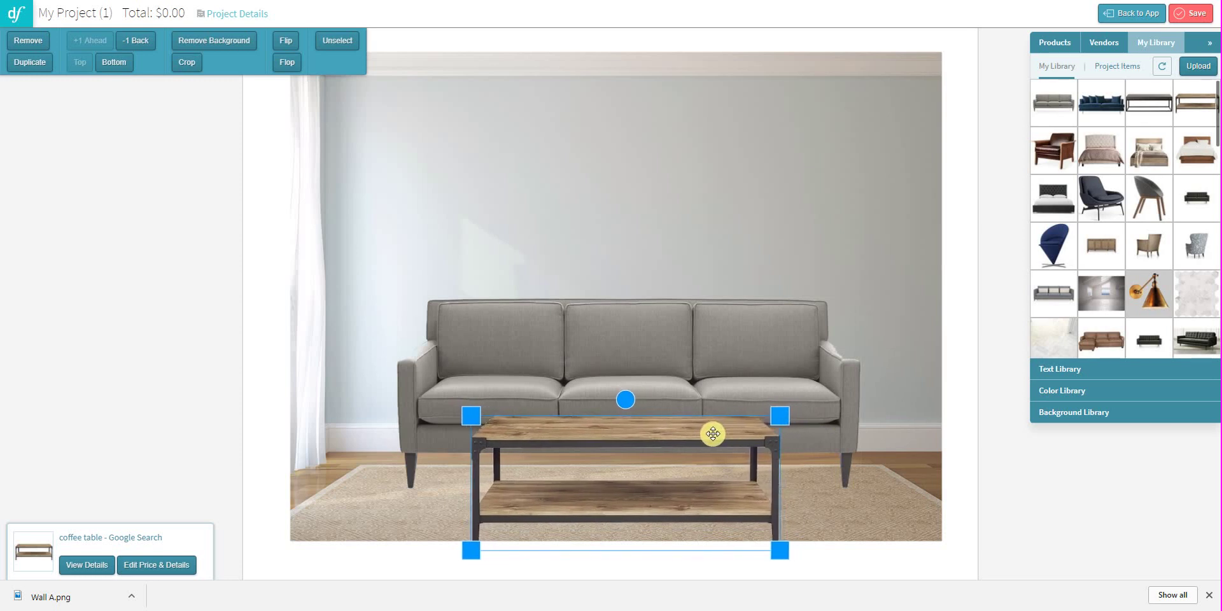